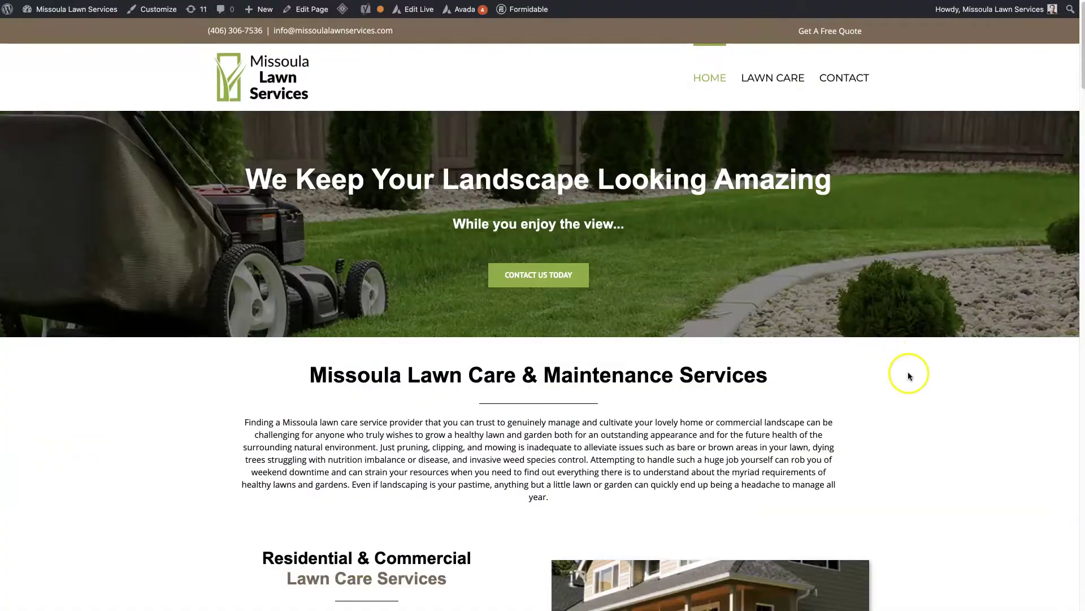
# Look through the Missoula Lawn Services homepage from the hero banner down to the tree services section.
pyautogui.scroll(-10, 906, 373)
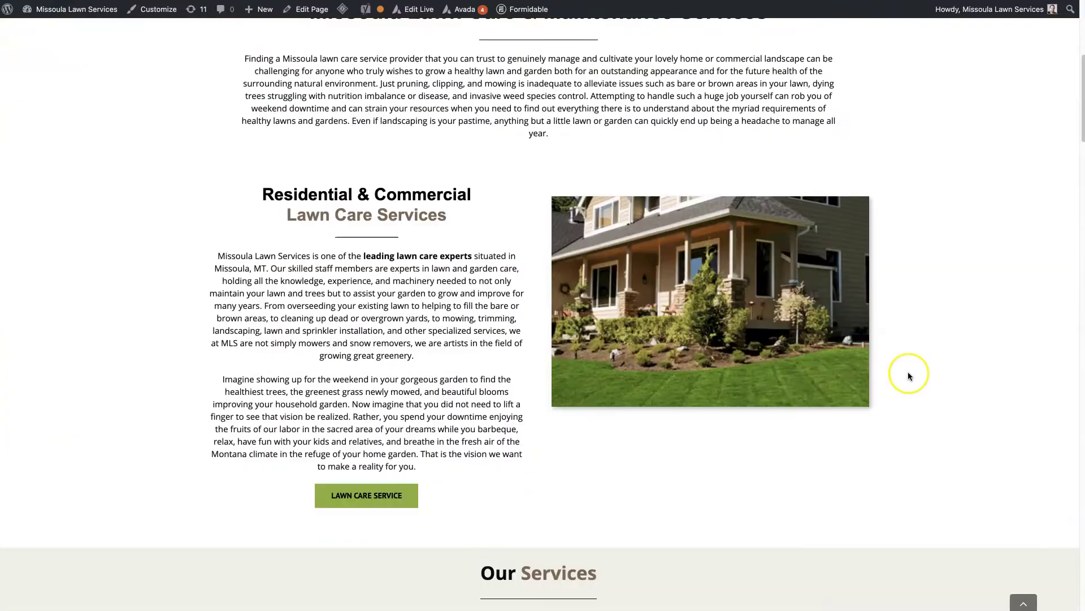
pyautogui.scroll(-20, 909, 376)
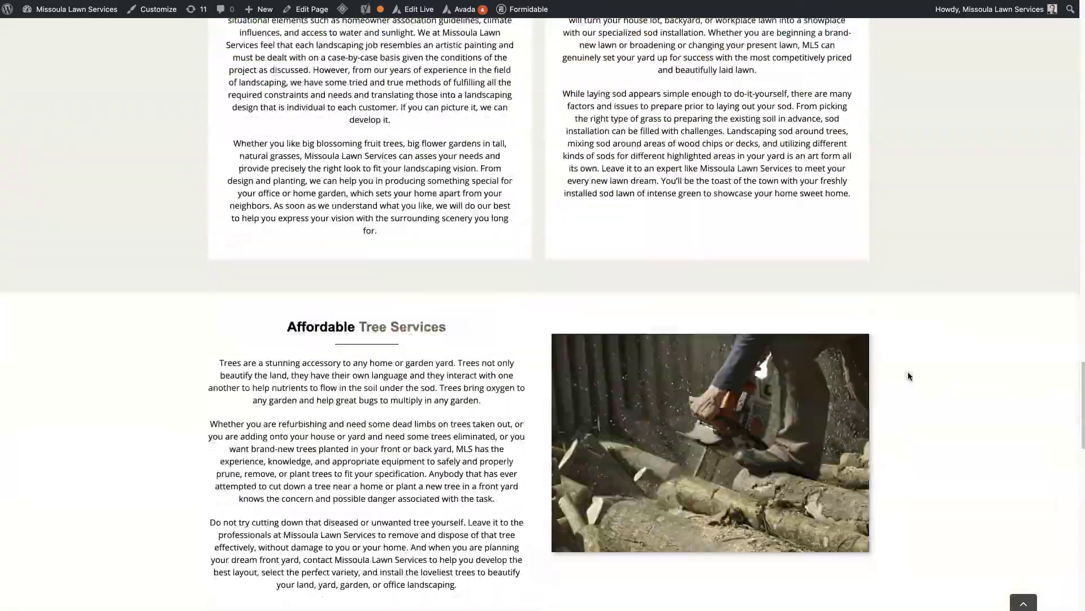
pyautogui.scroll(-5, 908, 376)
pyautogui.scroll(20, 908, 376)
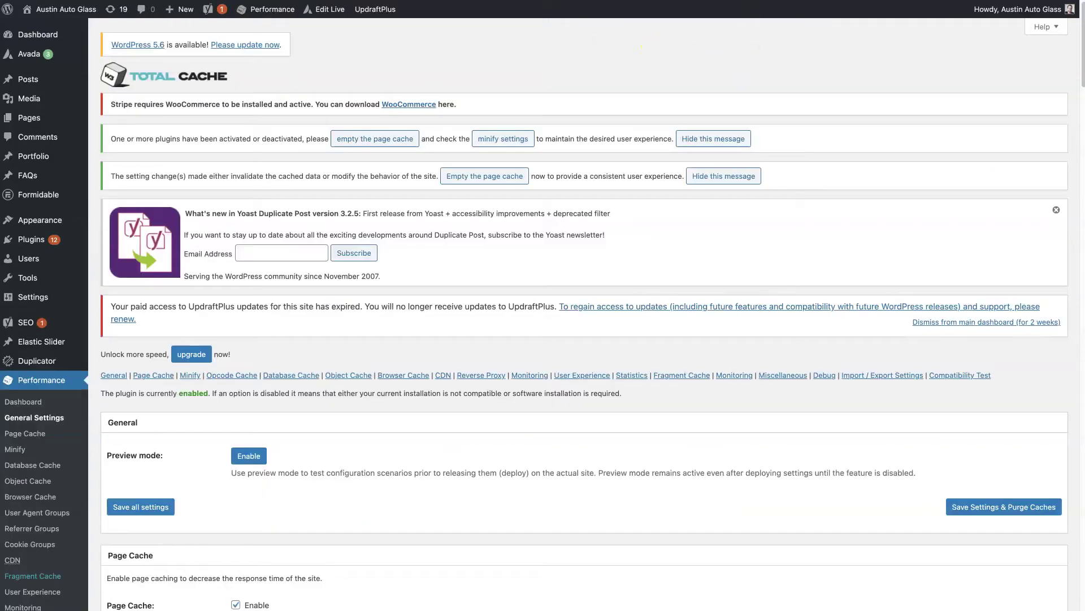
# Look over the W3 Total Cache general settings for Austin Auto Glass and browse that site's homepage down to the service cards.
pyautogui.scroll(-3, 343, 238)
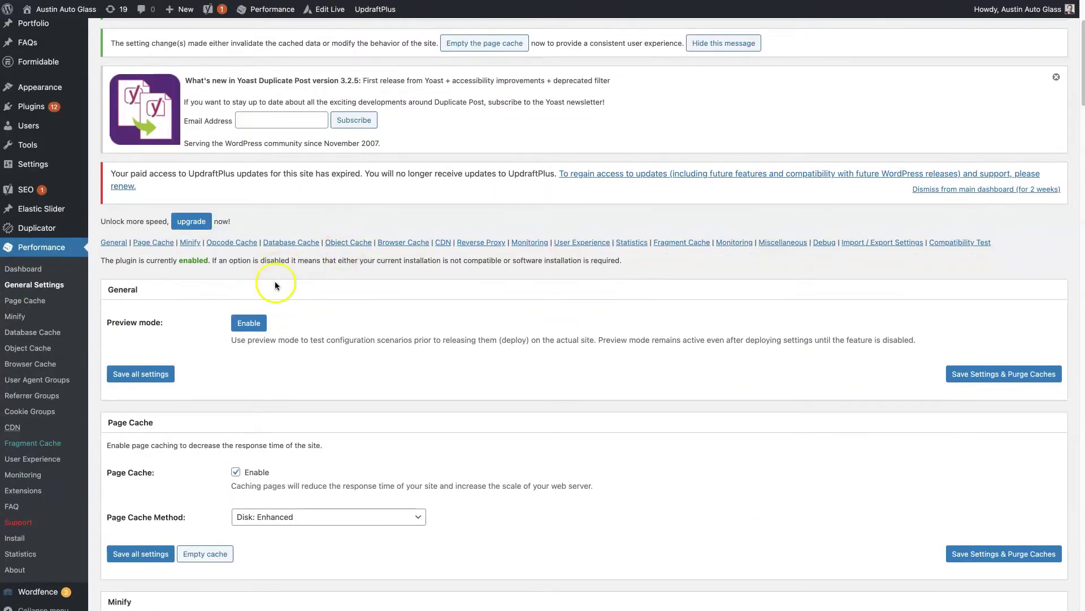
pyautogui.scroll(-1, 352, 311)
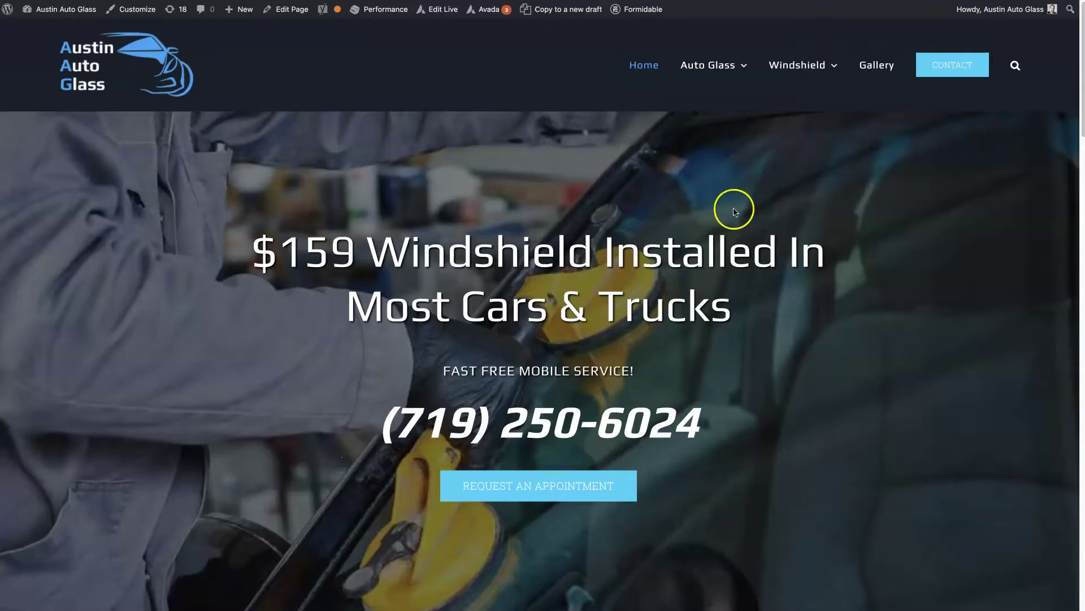
pyautogui.scroll(-15, 898, 284)
pyautogui.scroll(-20, 932, 300)
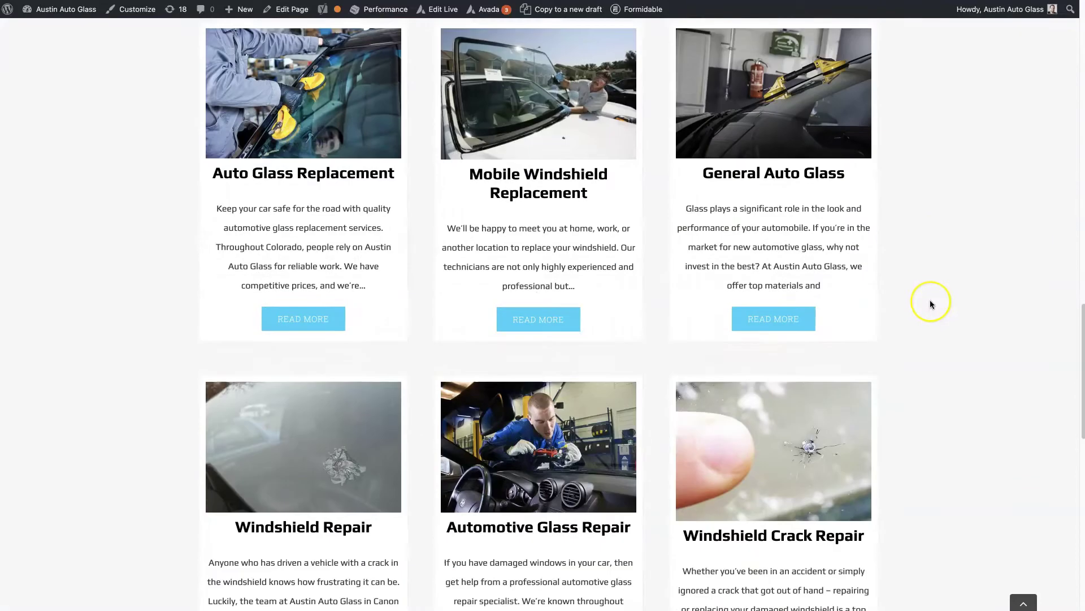
pyautogui.scroll(20, 932, 304)
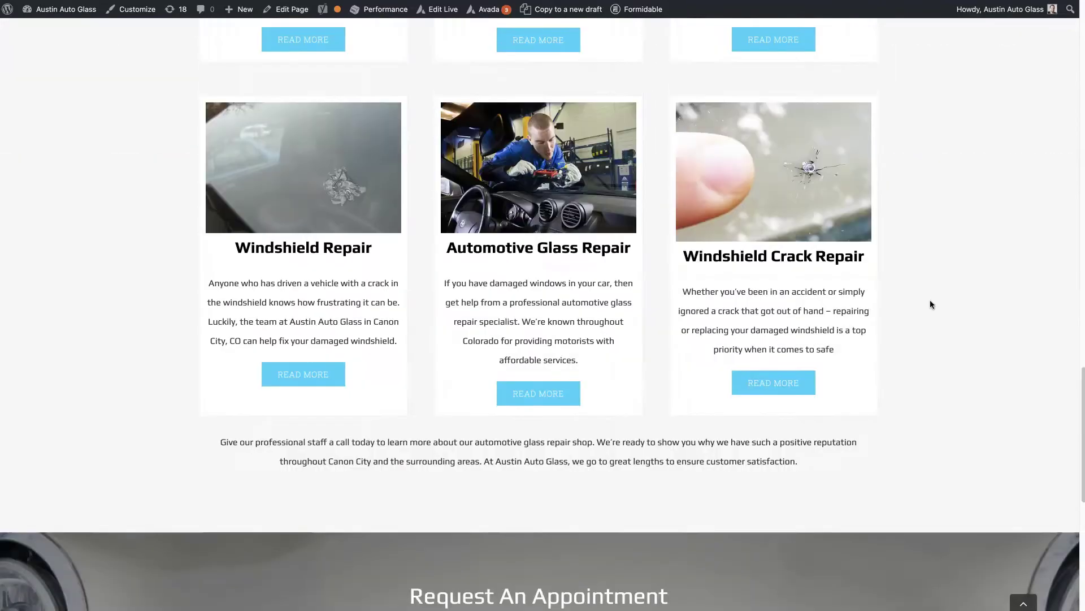
pyautogui.scroll(-20, 931, 304)
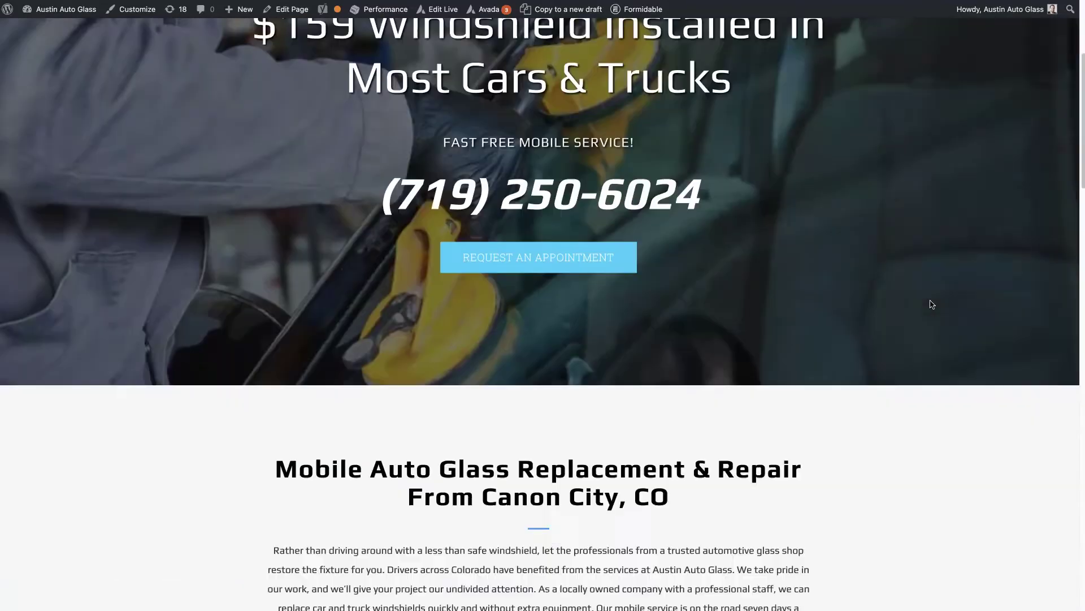
pyautogui.press('Home')
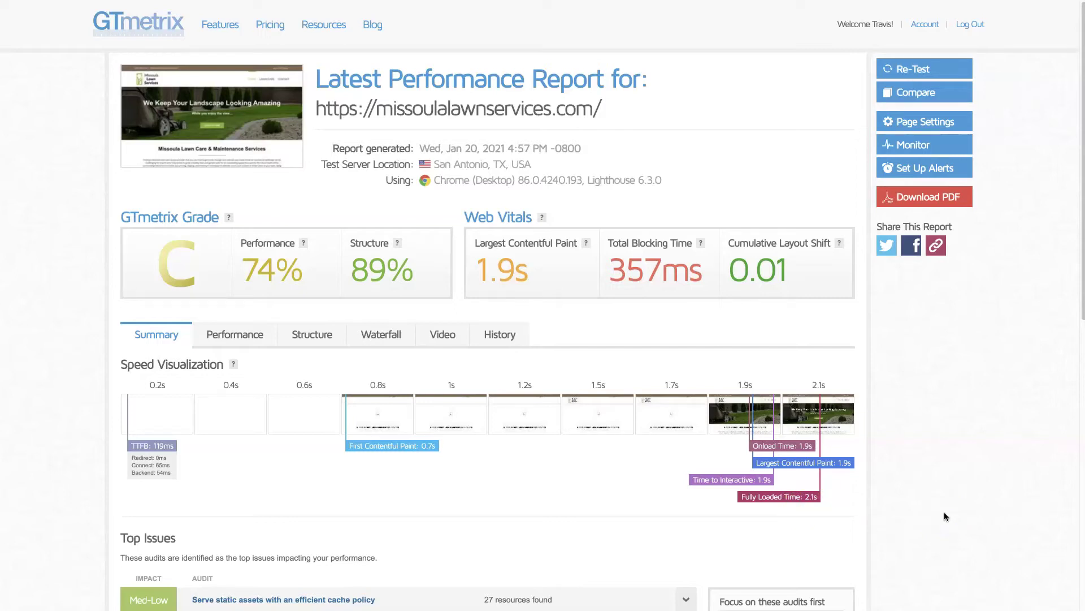
pyautogui.click(938, 470)
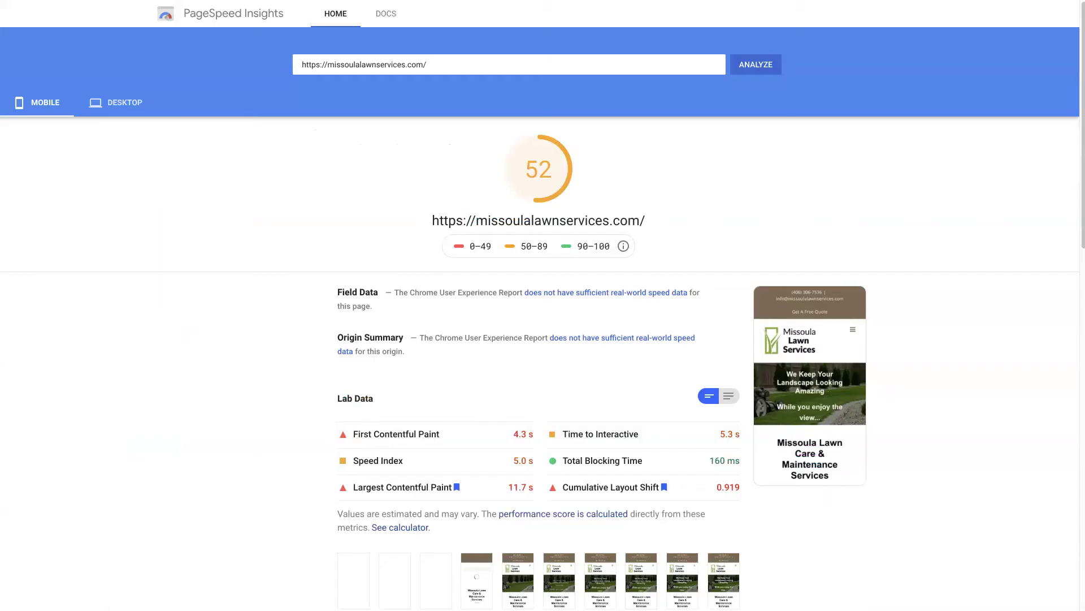
pyautogui.click(277, 212)
pyautogui.scroll(-1, 212, 224)
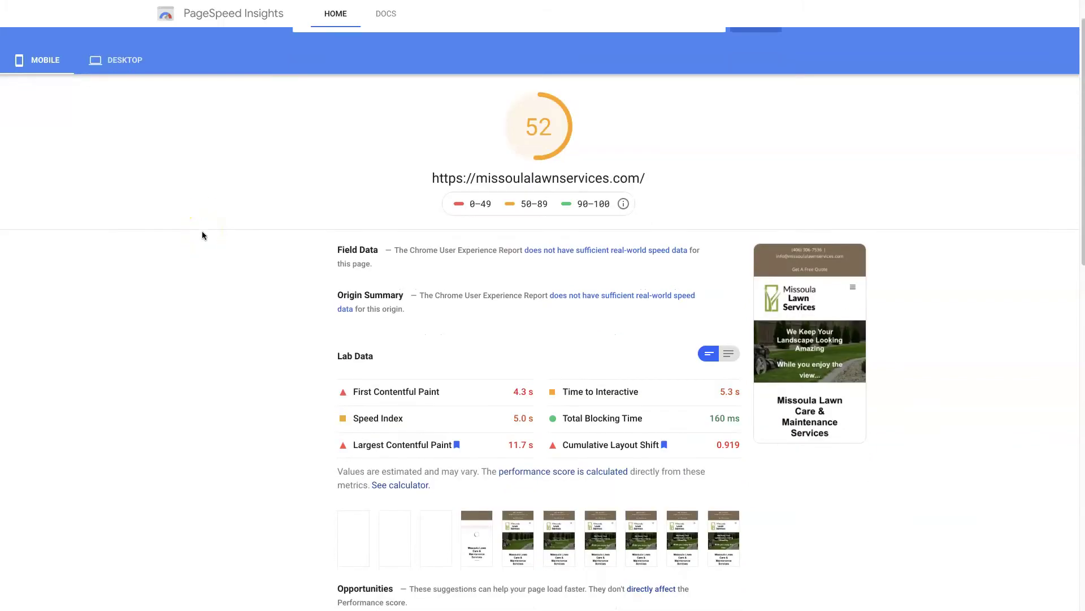
pyautogui.scroll(-3, 202, 235)
pyautogui.scroll(4, 337, 213)
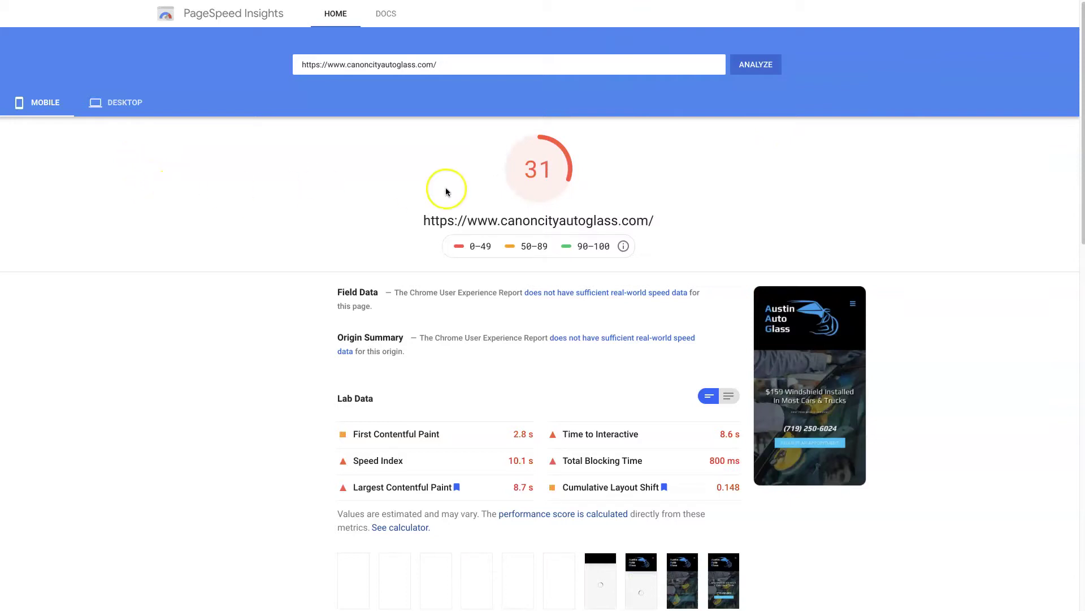
pyautogui.scroll(-4, 230, 274)
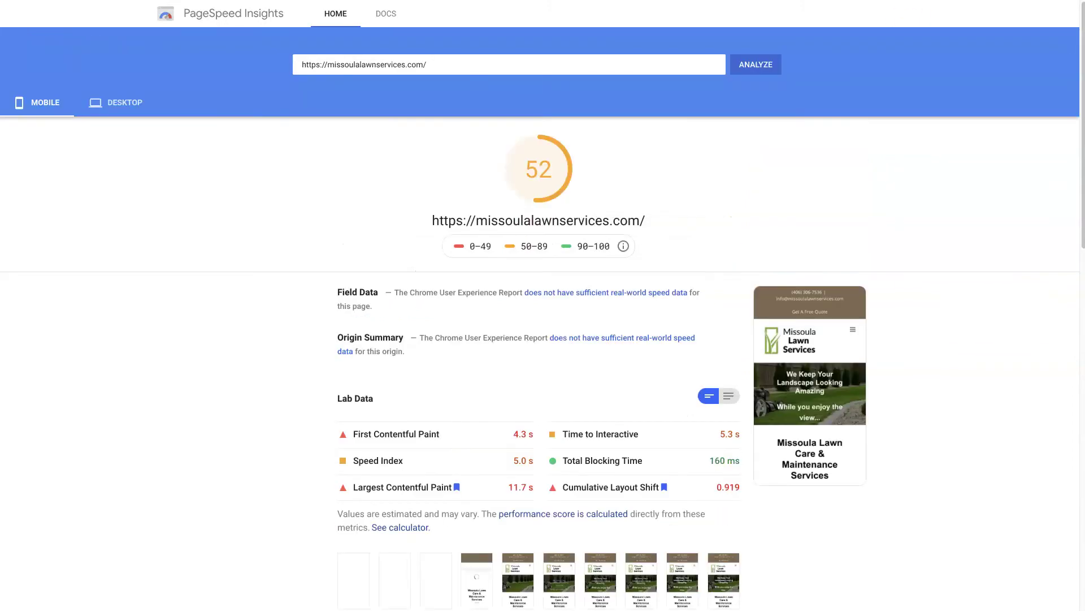
pyautogui.scroll(-3, 703, 448)
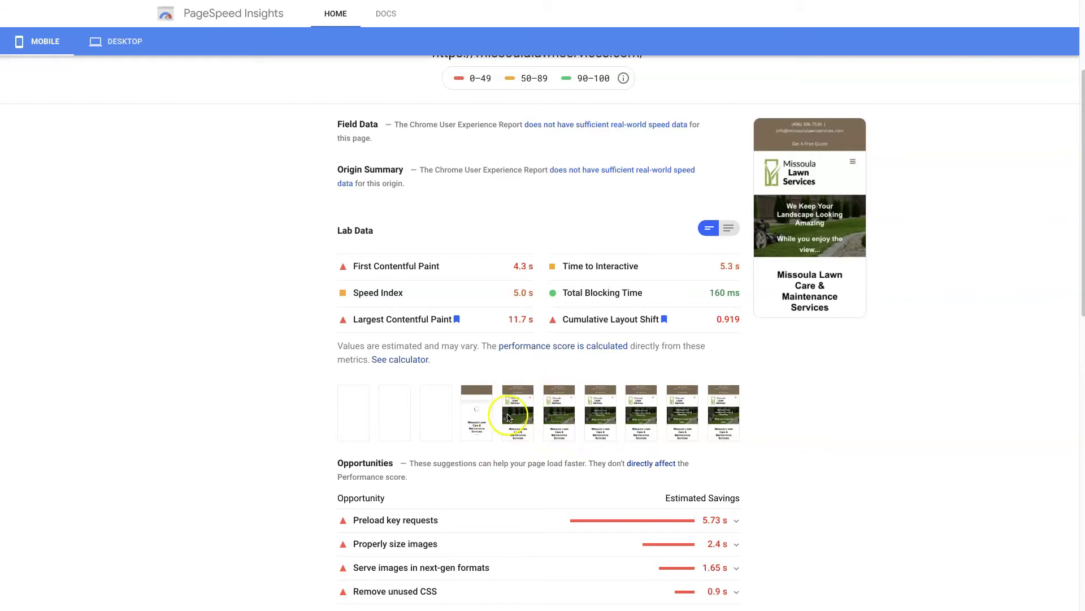
pyautogui.scroll(3, 970, 458)
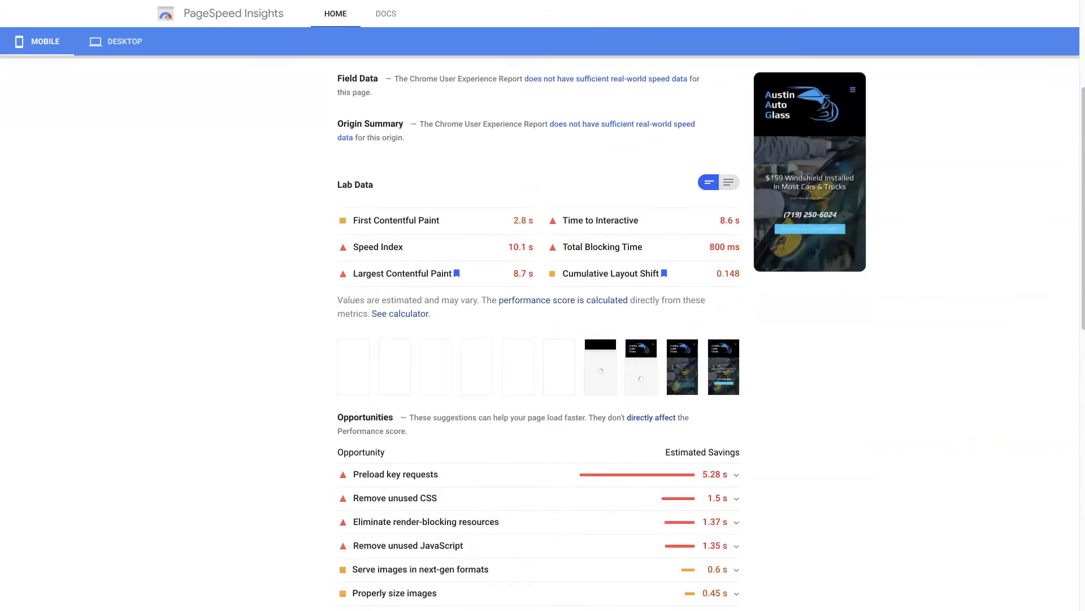
pyautogui.scroll(4, 383, 224)
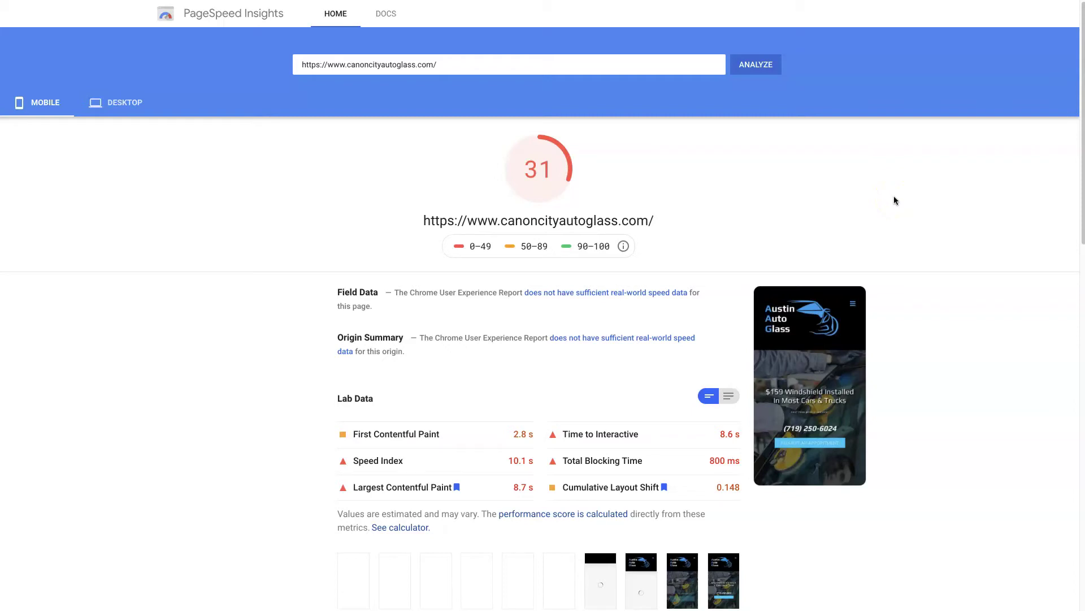
# Review the page, minify, opcode, database, object and browser cache options in the Austin Auto Glass W3 Total Cache general settings.
pyautogui.click(829, 160)
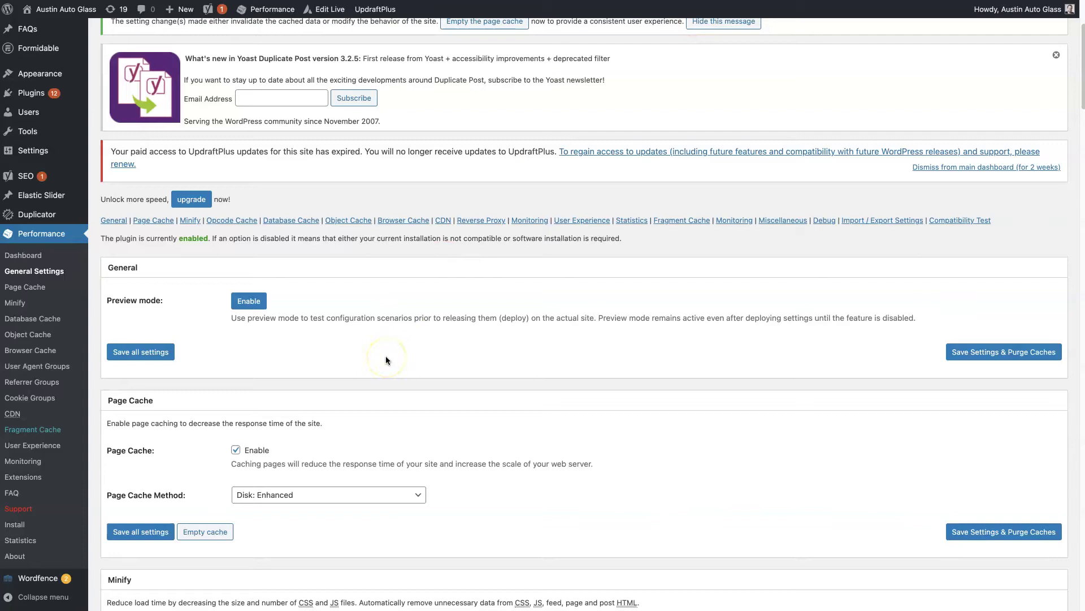
pyautogui.scroll(-1, 386, 356)
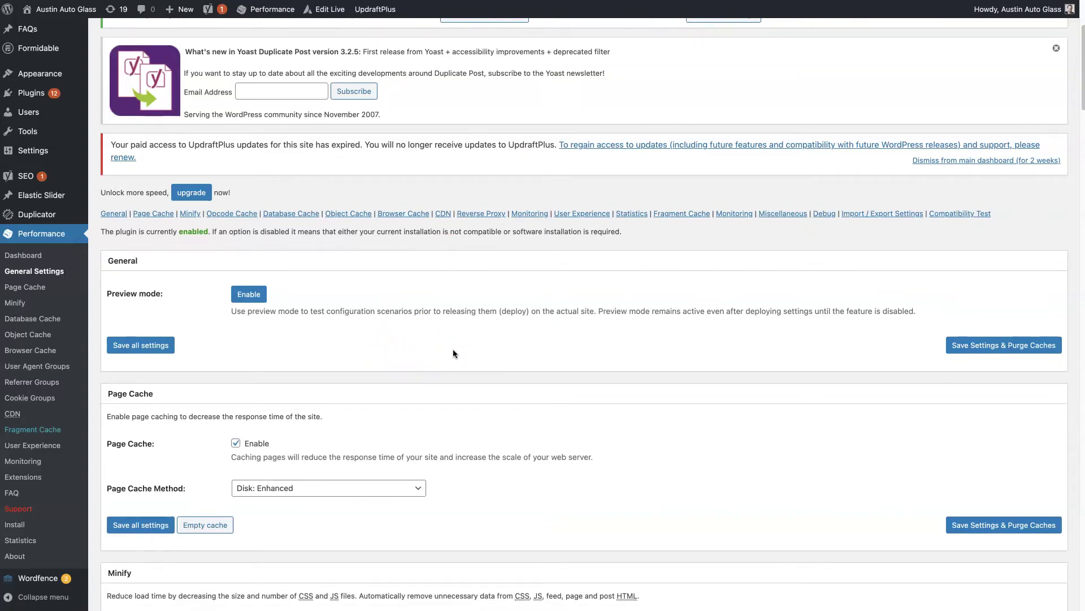
pyautogui.scroll(-5, 453, 353)
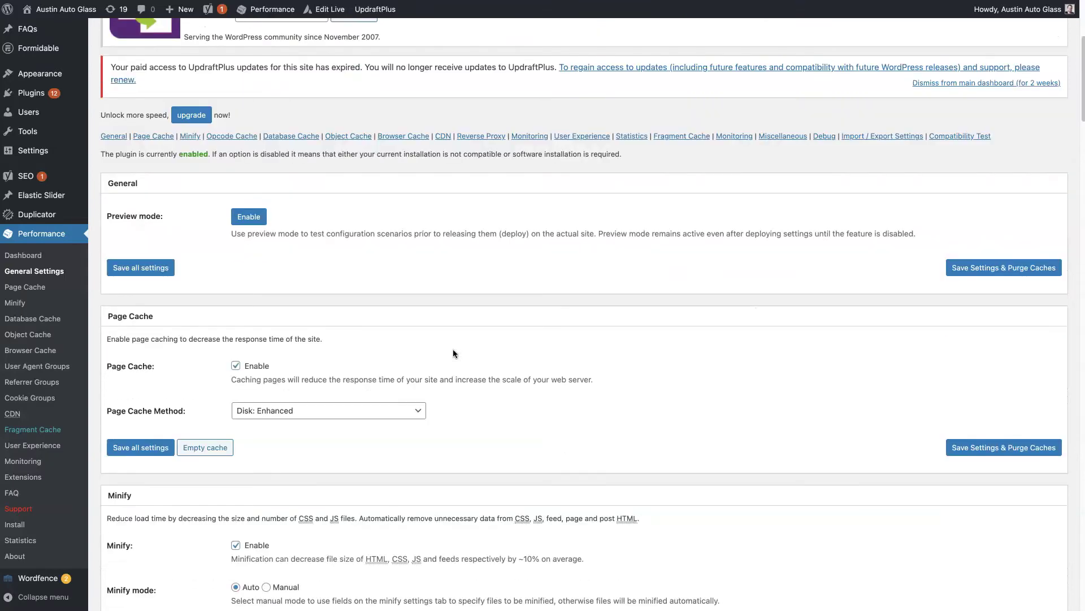
pyautogui.scroll(-4, 208, 402)
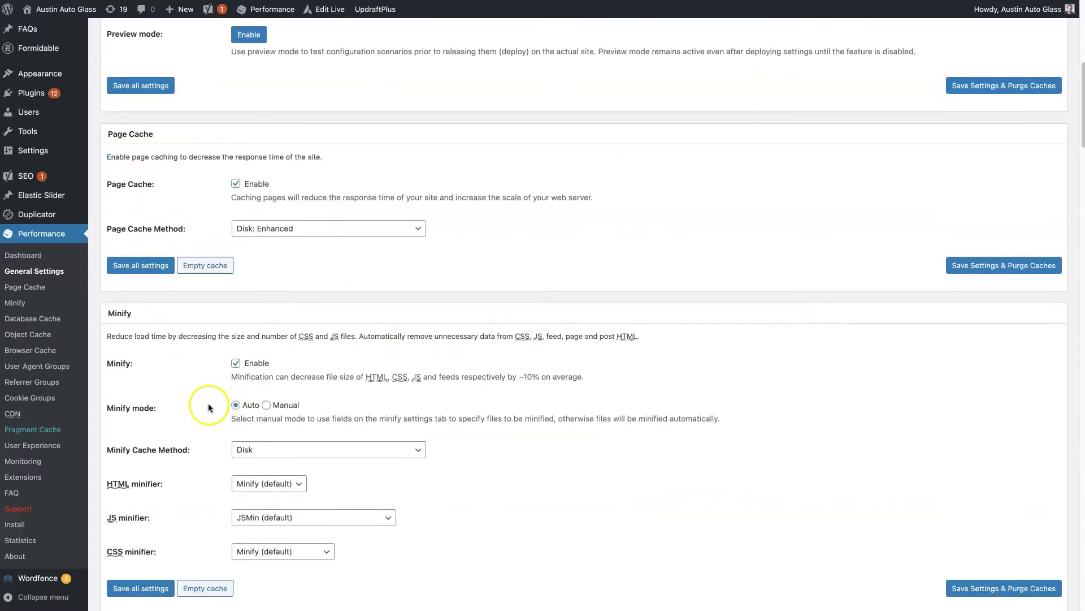
pyautogui.scroll(-1, 234, 428)
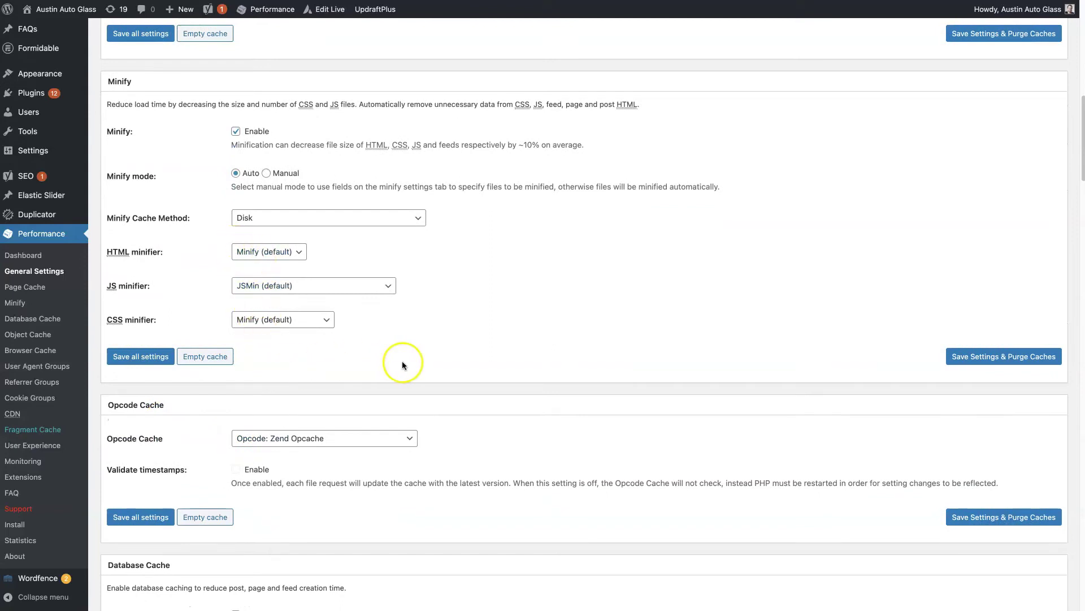
pyautogui.scroll(-5, 421, 363)
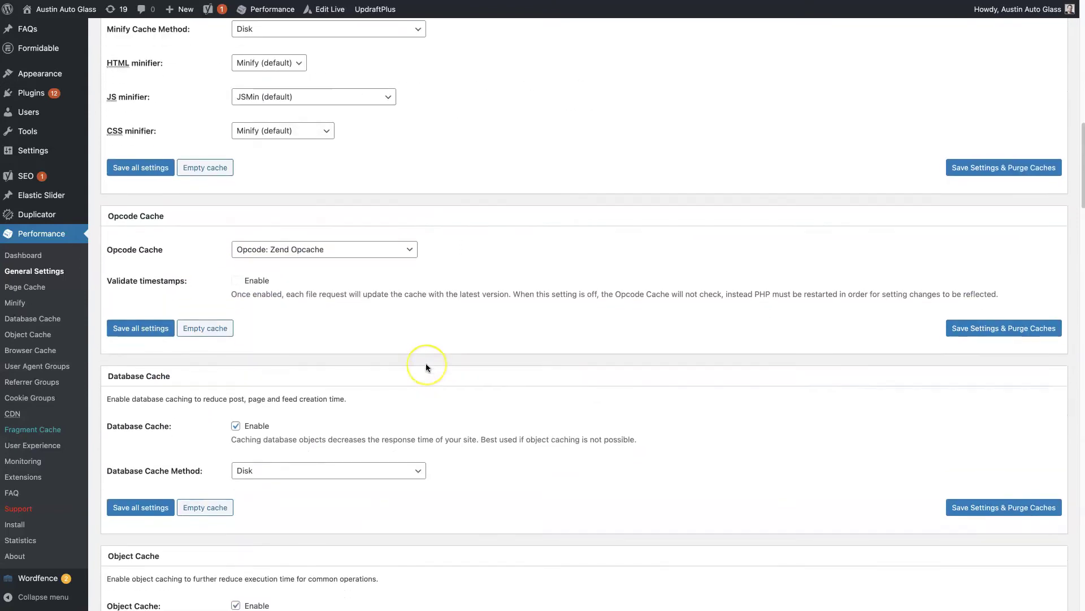
pyautogui.scroll(-2, 426, 366)
pyautogui.scroll(-4, 426, 366)
pyautogui.scroll(-5, 425, 362)
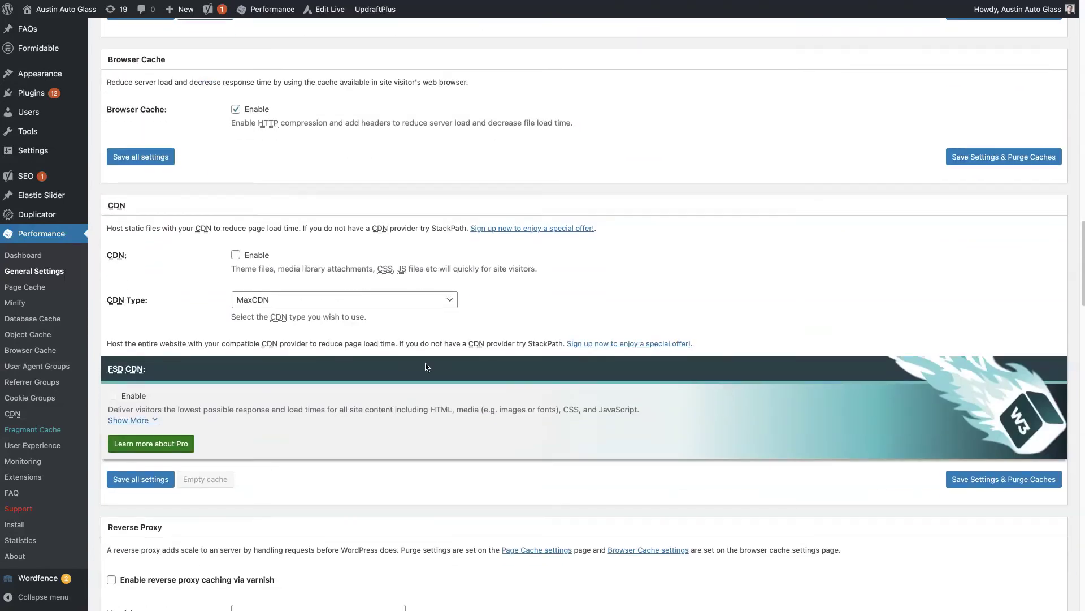
# Review the remaining W3 Total Cache general settings, from CDN and reverse proxy through debug to import and export.
pyautogui.scroll(-3, 395, 393)
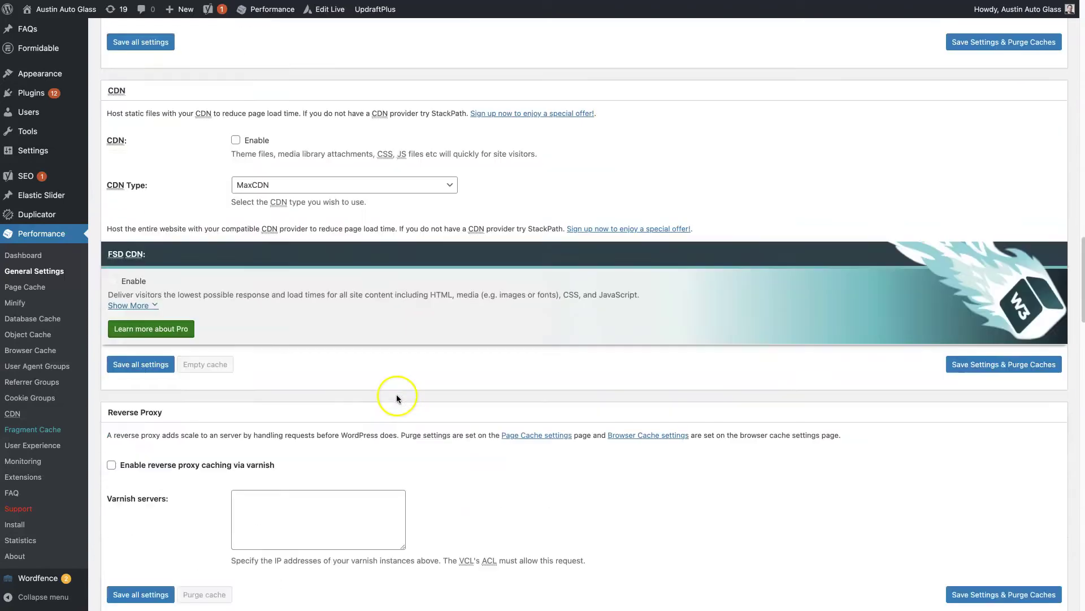
pyautogui.scroll(-12, 397, 394)
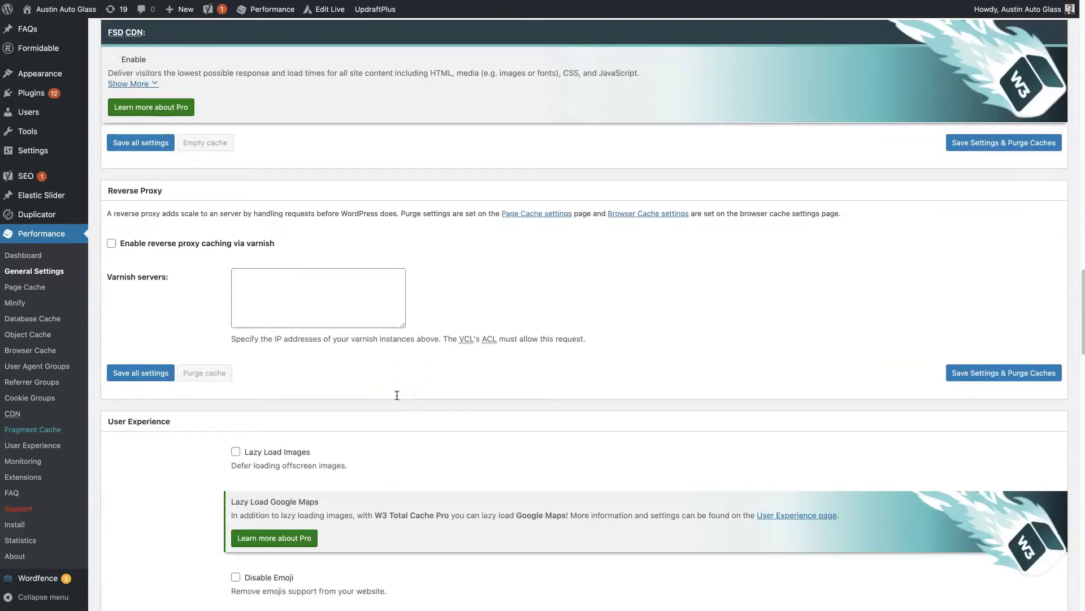
pyautogui.scroll(-8, 397, 394)
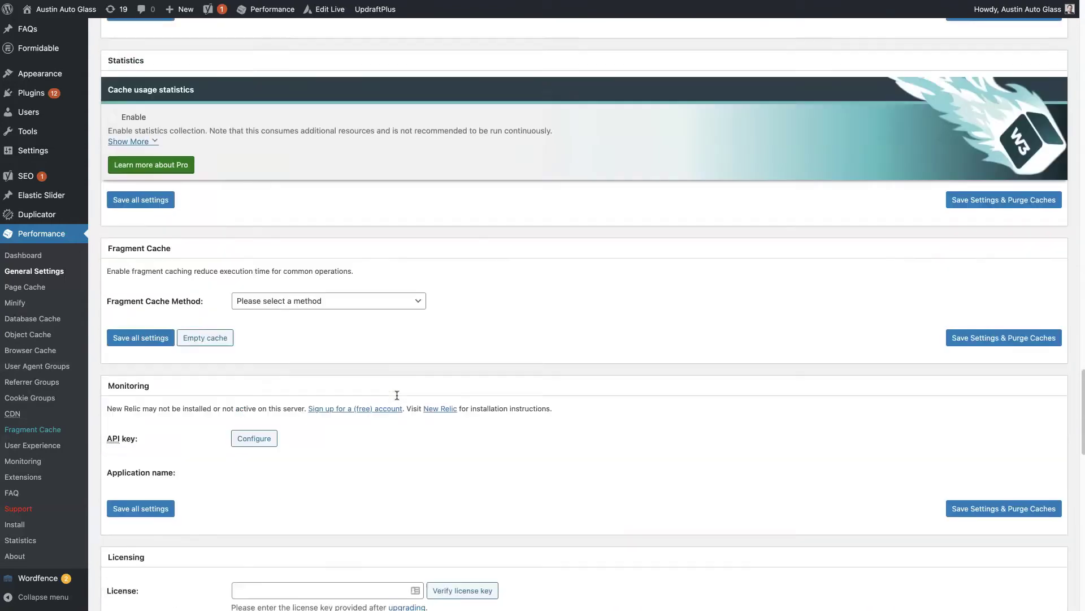
pyautogui.scroll(-8, 397, 395)
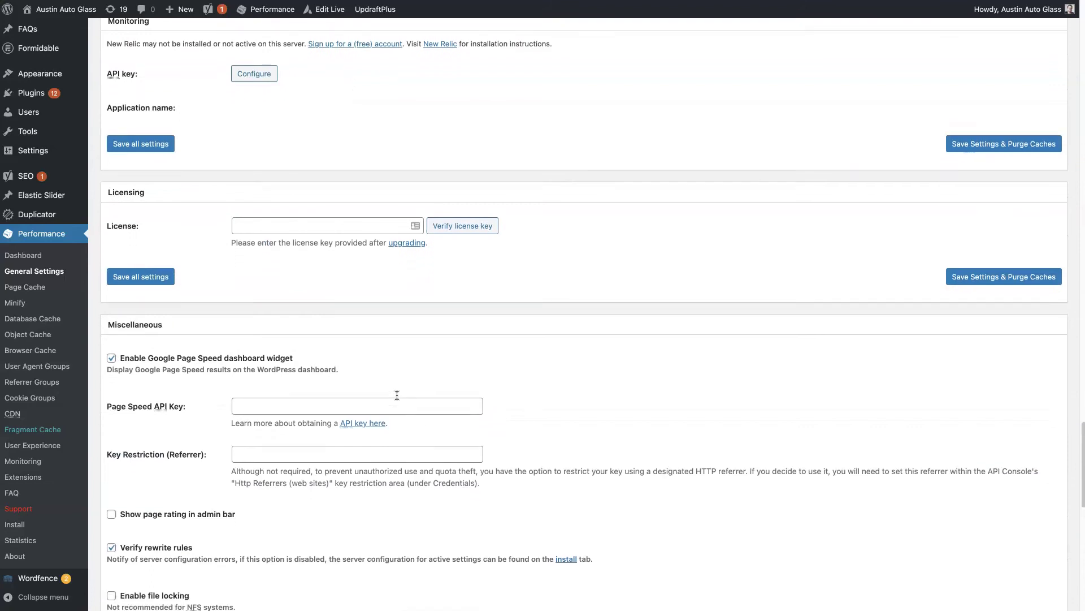
pyautogui.scroll(-9, 397, 395)
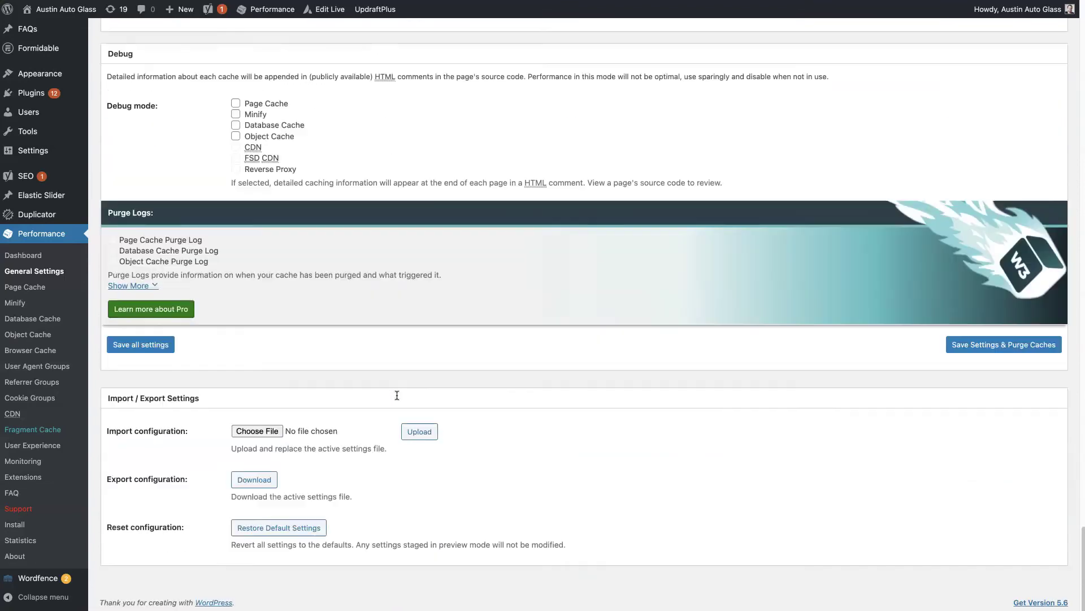
pyautogui.scroll(20, 397, 395)
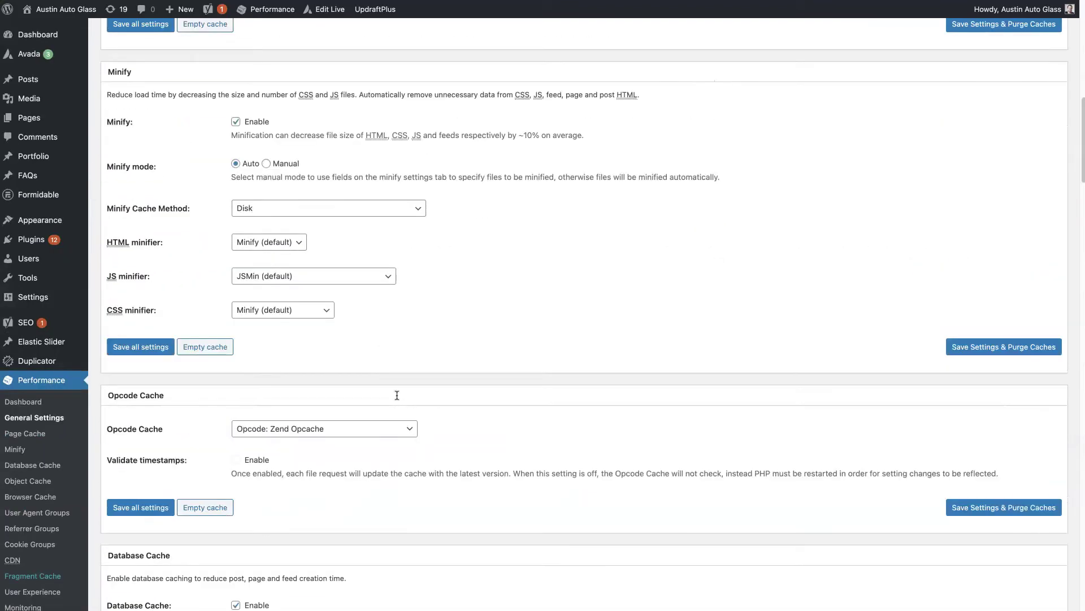
pyautogui.scroll(2, 397, 395)
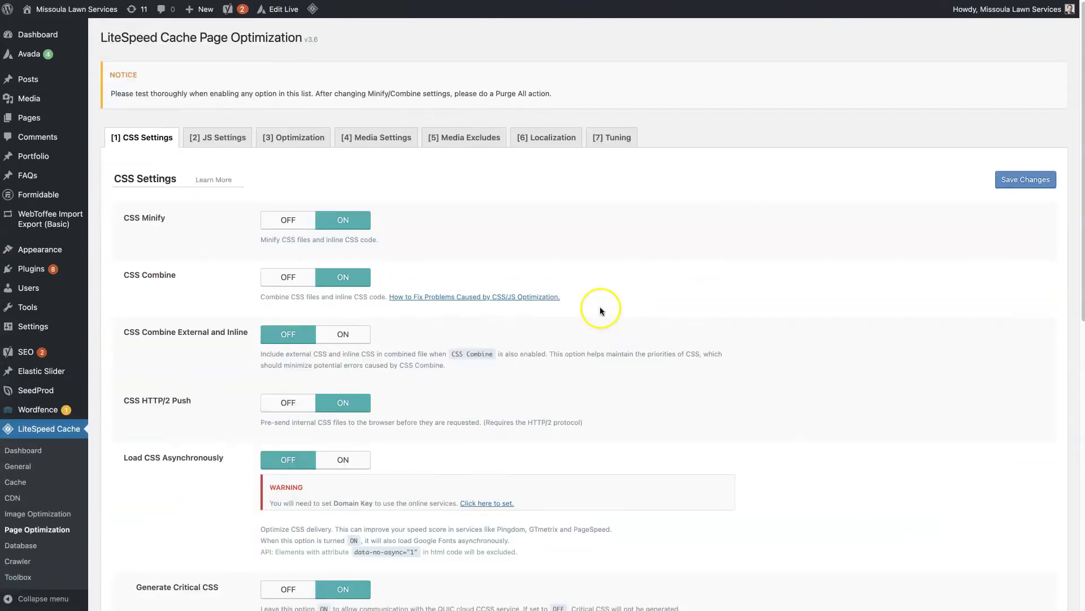
# Compare the LiteSpeed Cache CSS optimization settings on Missoula Lawn Services with the page cache and minify options in W3 Total Cache.
pyautogui.scroll(-1, 736, 268)
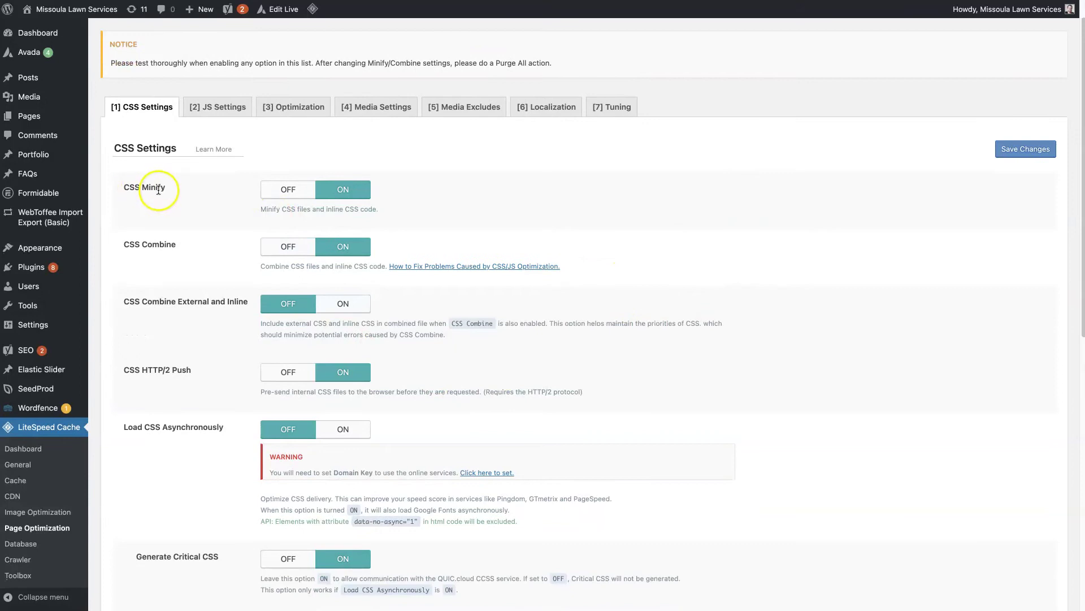
pyautogui.scroll(1, 184, 323)
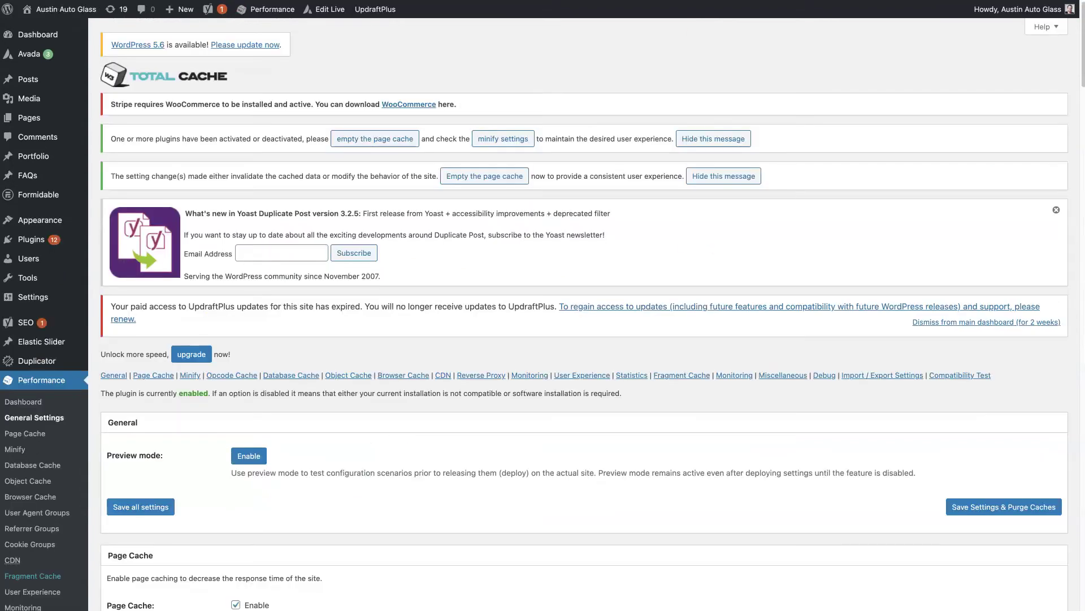
pyautogui.scroll(-5, 371, 315)
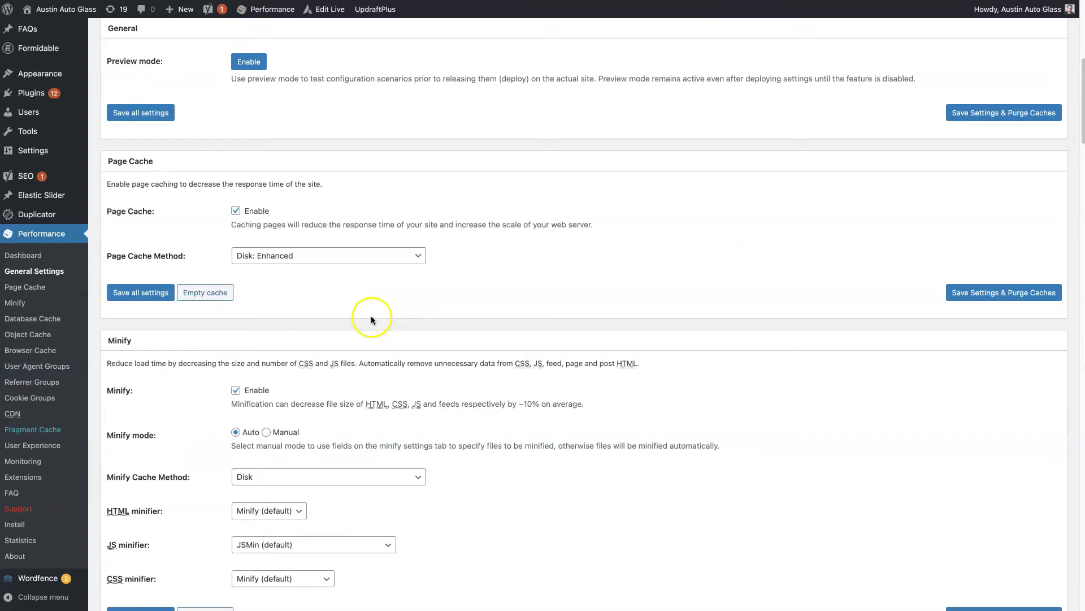
pyautogui.scroll(-2, 374, 308)
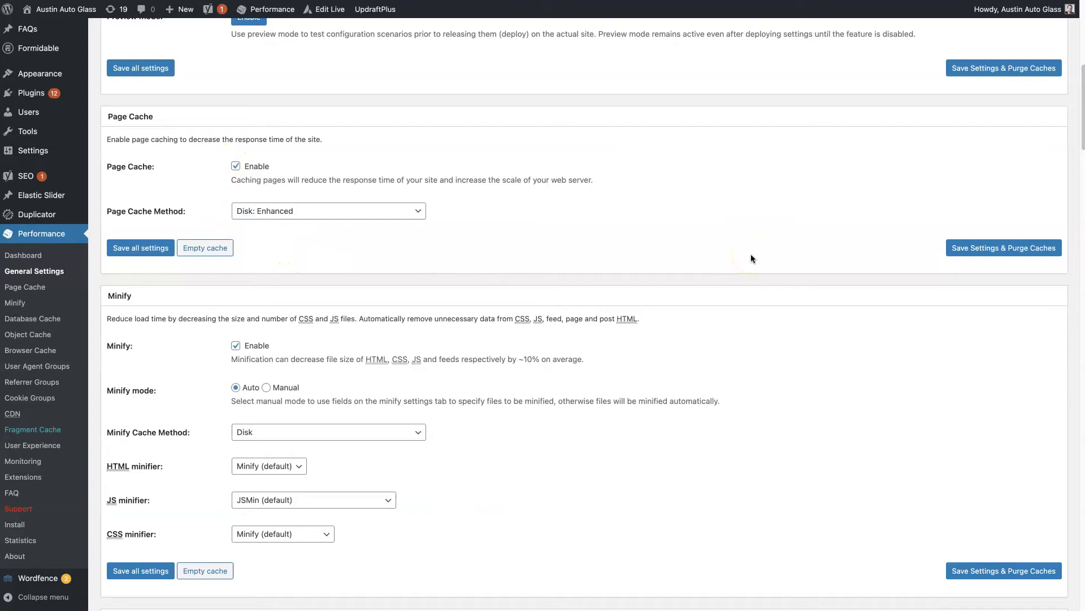
pyautogui.scroll(-2, 662, 337)
pyautogui.scroll(-4, 527, 409)
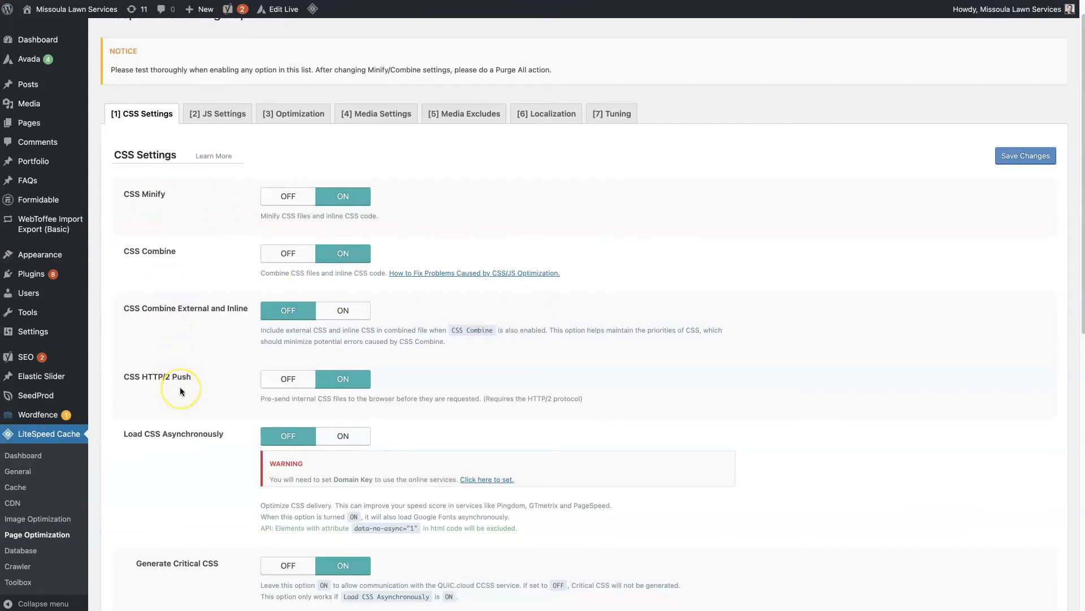
# Review the LiteSpeed Cache JS, optimization and media settings on Missoula Lawn Services, including the Lazy Load Images option.
pyautogui.scroll(-1, 180, 387)
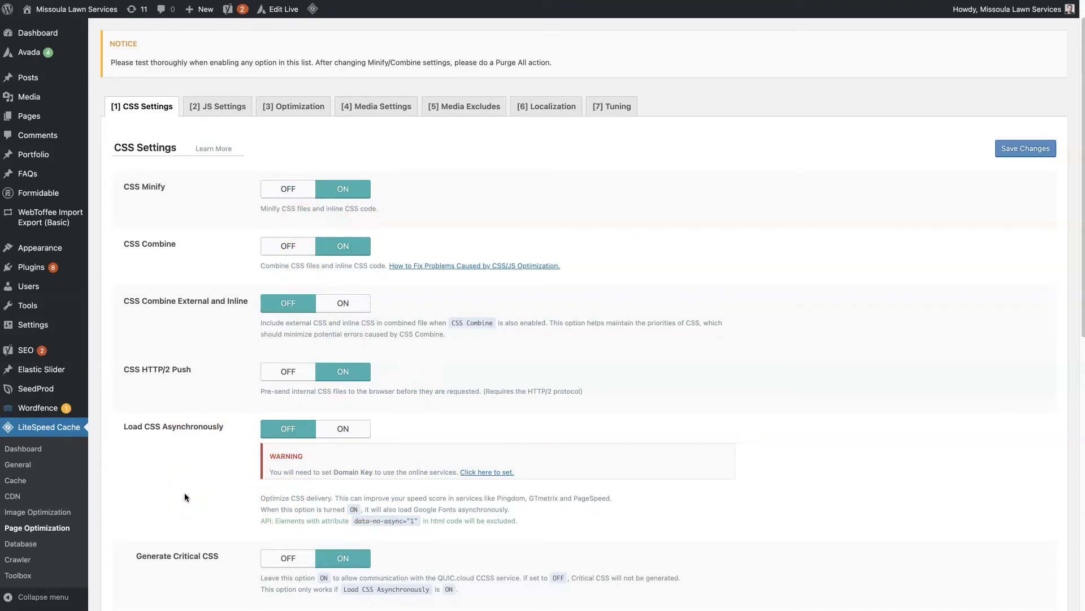
pyautogui.click(226, 113)
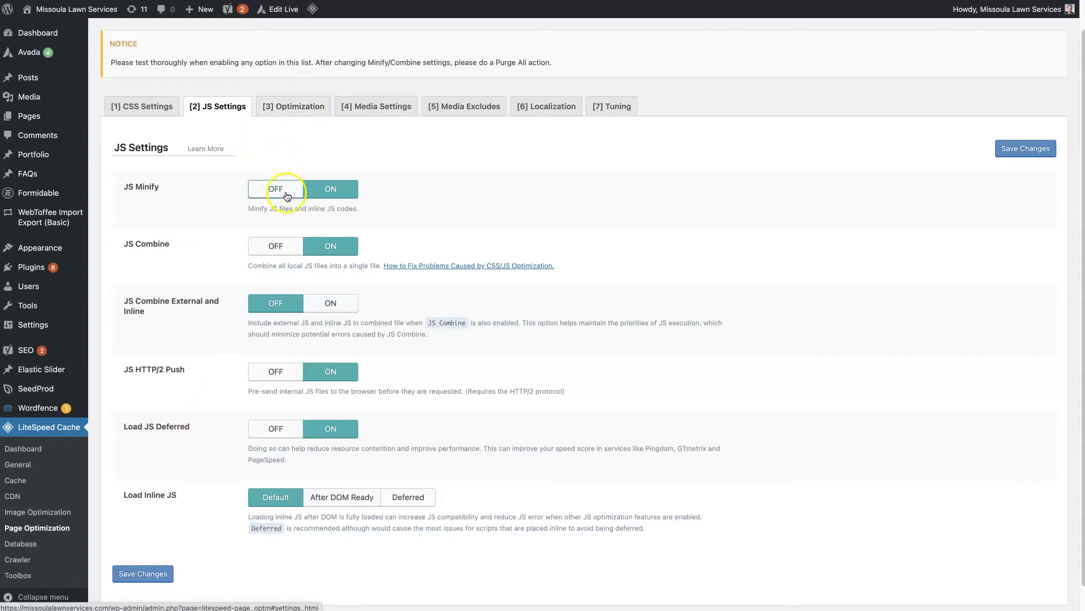
pyautogui.click(323, 106)
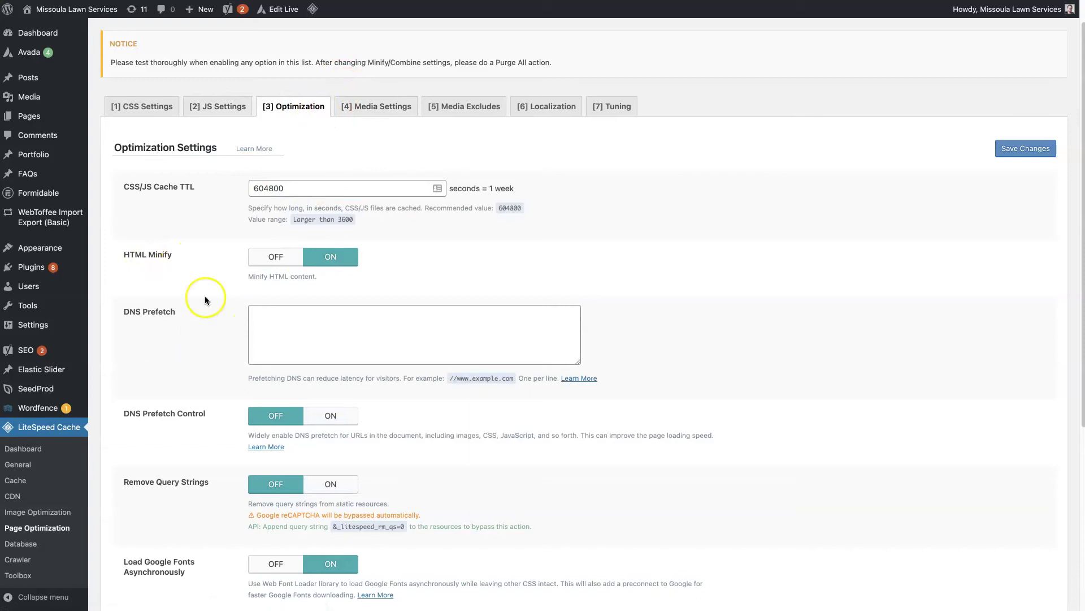
pyautogui.click(393, 119)
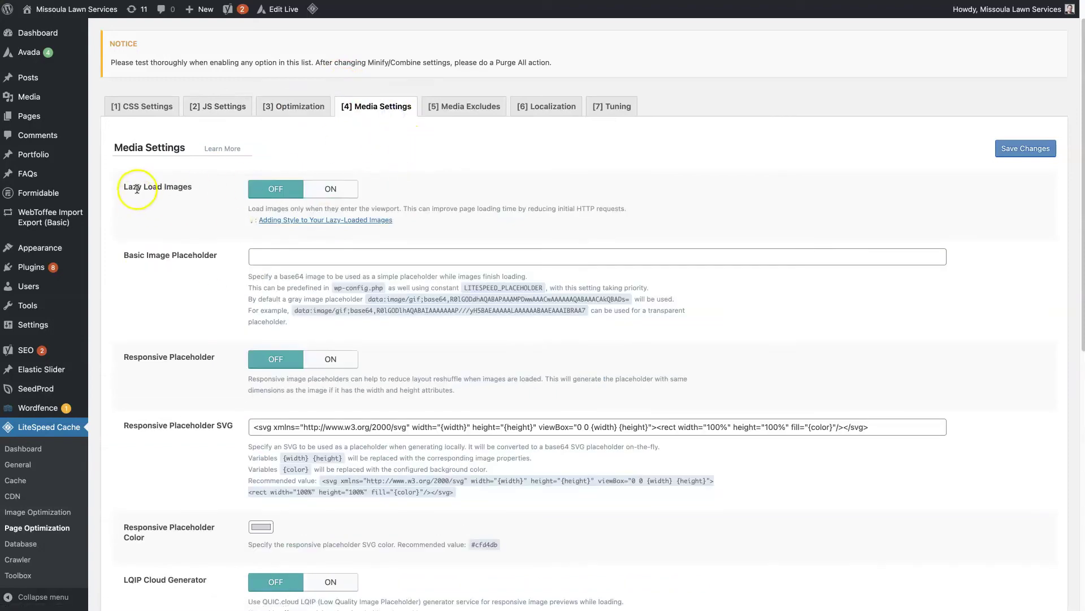
pyautogui.moveTo(123, 187); pyautogui.dragTo(246, 190)
pyautogui.click(197, 191)
# Review the LiteSpeed Cache media excludes, localization and tuning settings, and return to the CSS settings.
pyautogui.click(465, 112)
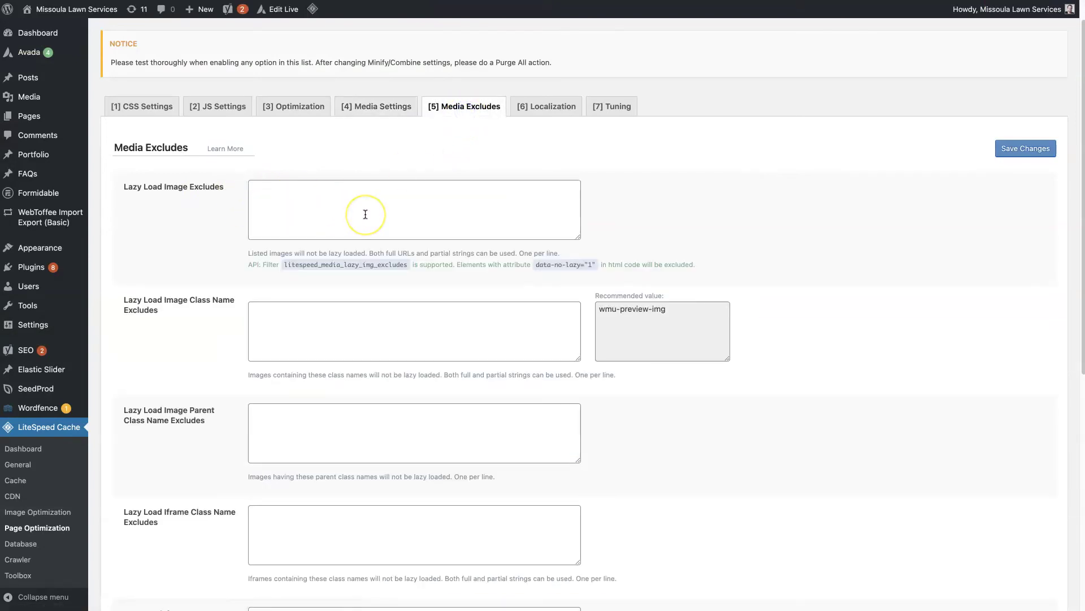
pyautogui.click(553, 115)
pyautogui.click(609, 113)
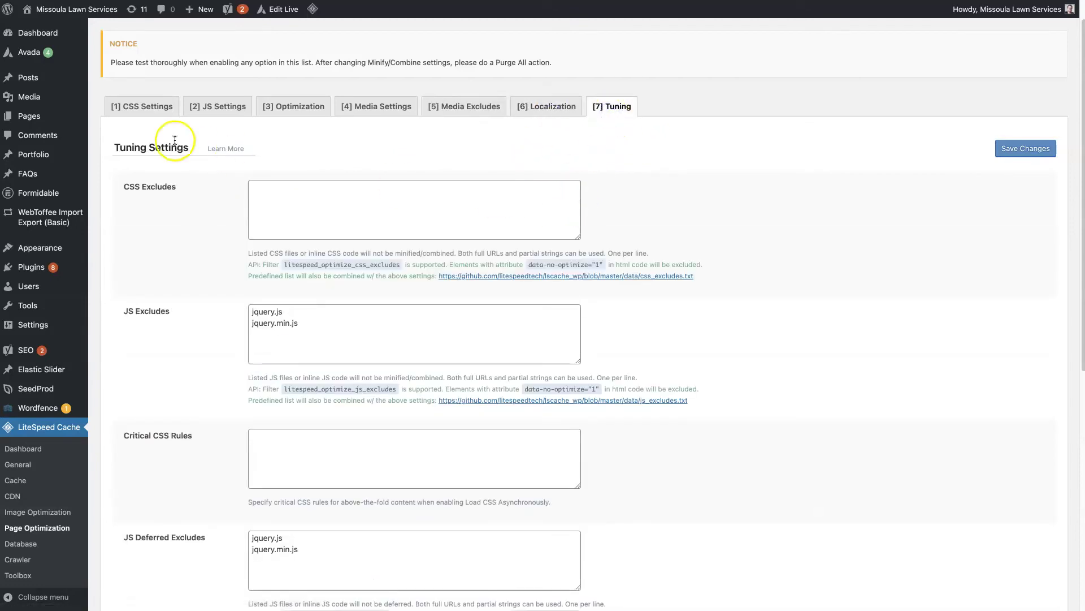
pyautogui.click(147, 106)
pyautogui.scroll(1, 771, 243)
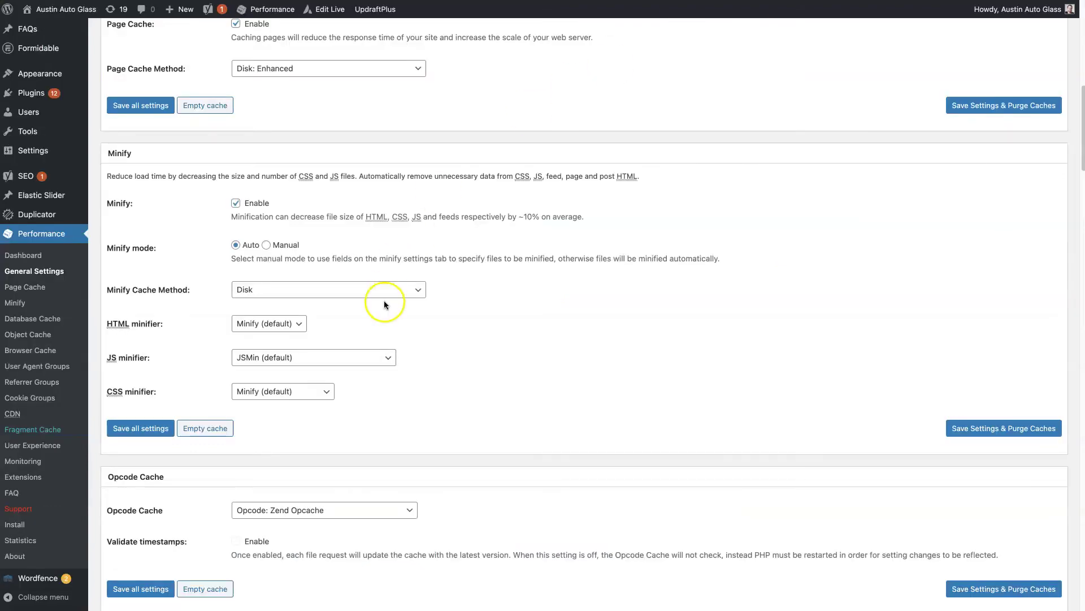
# Review the notices, general section and page cache section of the Austin Auto Glass W3 Total Cache general settings.
pyautogui.scroll(8, 480, 368)
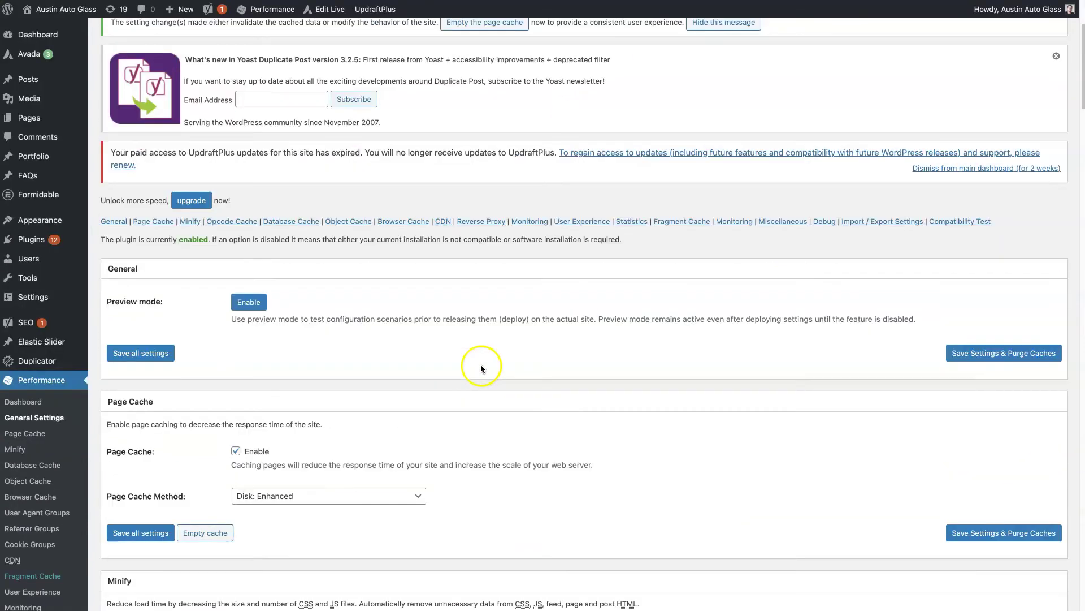
pyautogui.scroll(3, 480, 368)
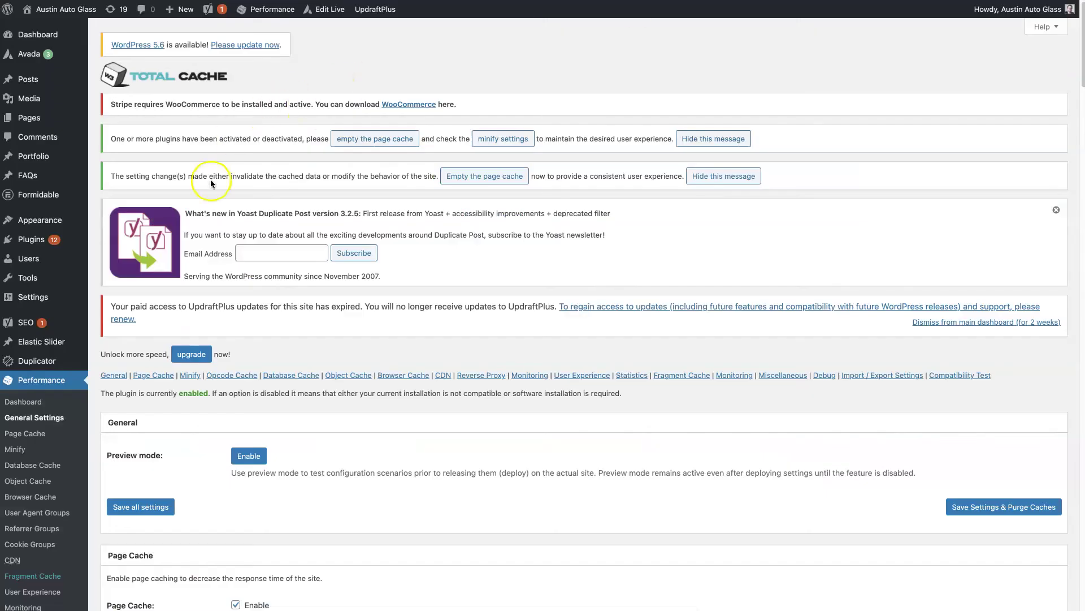
pyautogui.scroll(-3, 379, 317)
pyautogui.scroll(3, 196, 180)
pyautogui.click(515, 55)
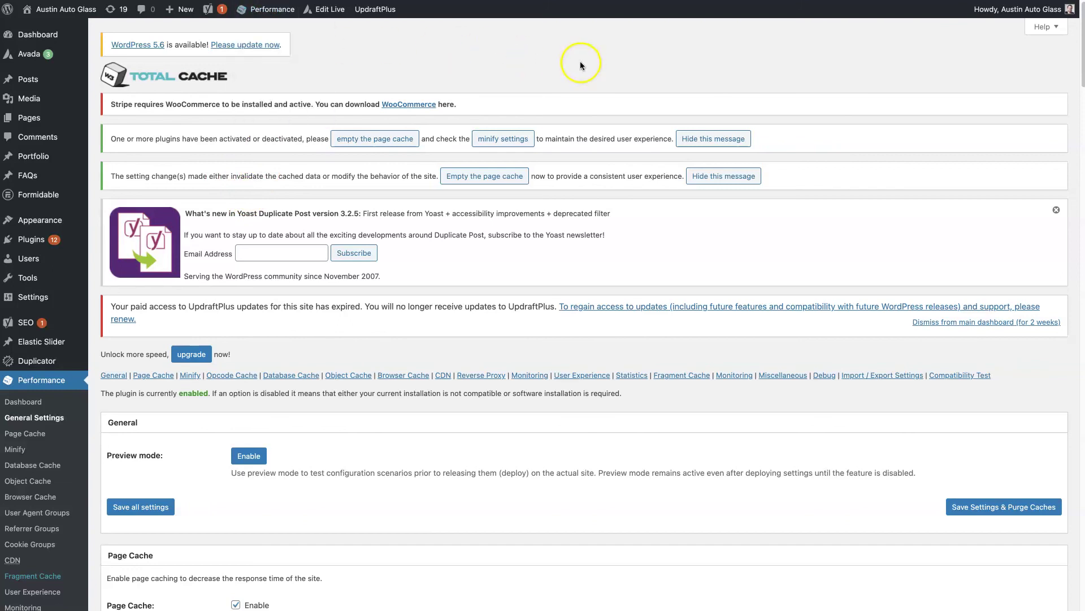